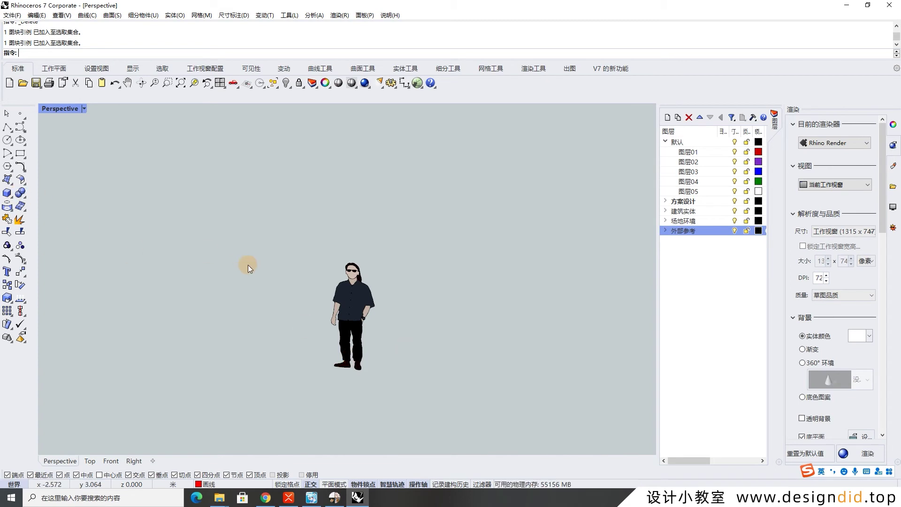
Draw a solid box on the ground beside the human figure, picking two base corners and a height freehand.
click(7, 193)
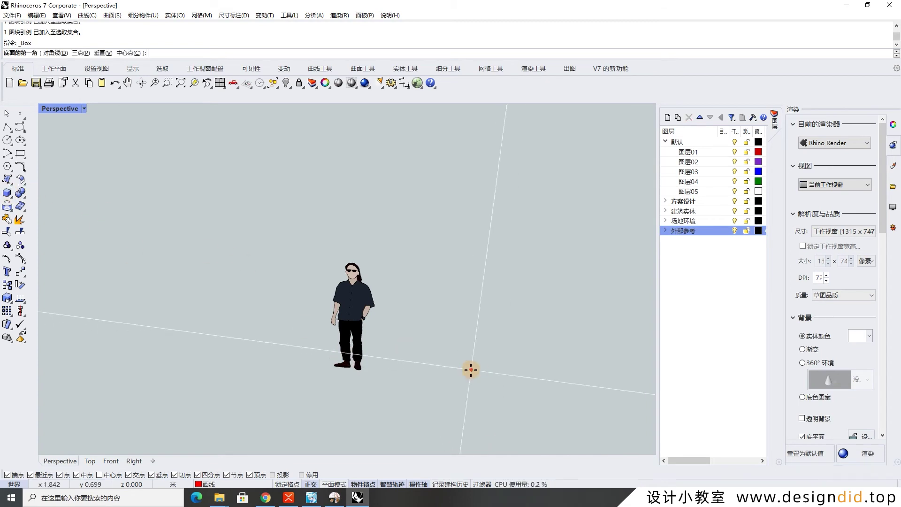
click(471, 369)
click(554, 332)
click(569, 268)
scroll(432, 349, down, 3)
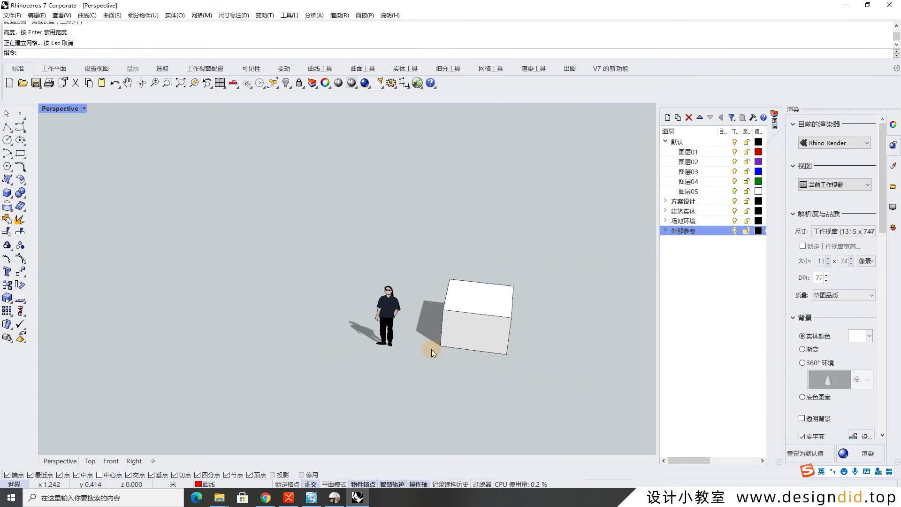
right_drag(432, 352, 463, 338)
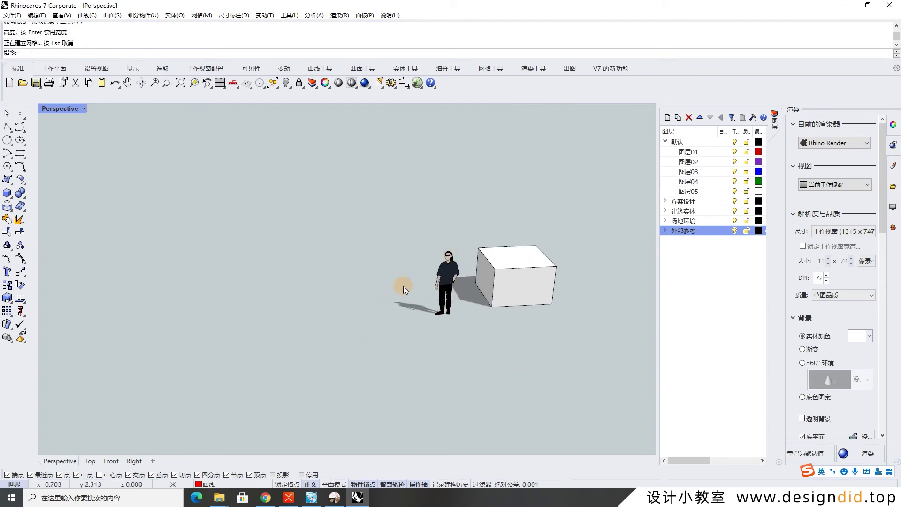
right_drag(478, 294, 436, 288)
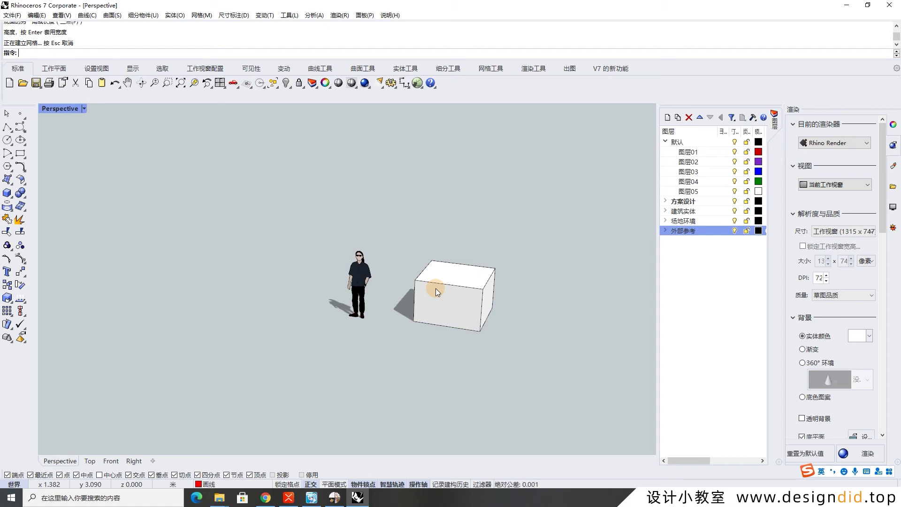
mouse_move(510, 286)
right_down()
mouse_move(465, 290)
mouse_move(504, 290)
right_up()
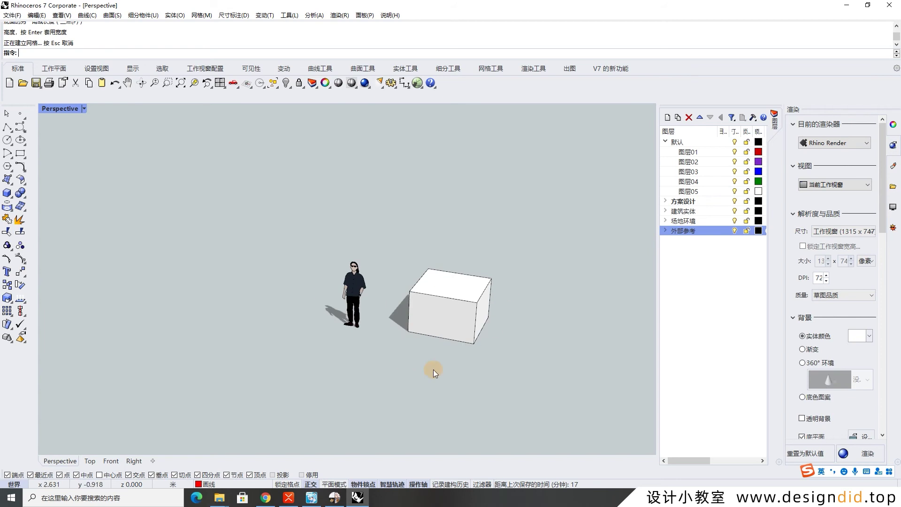
Set the view to rotate around the gumball, and orbit around the selected box.
right_click(418, 485)
click(472, 457)
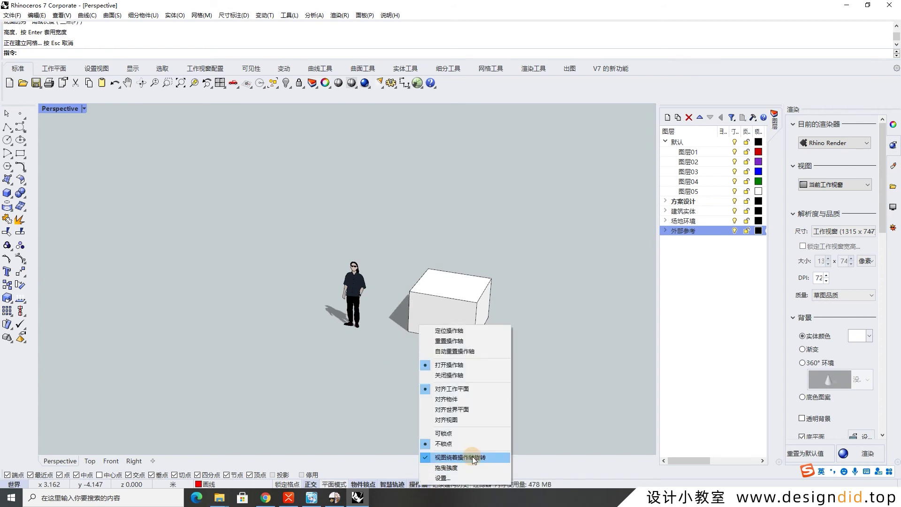
click(439, 306)
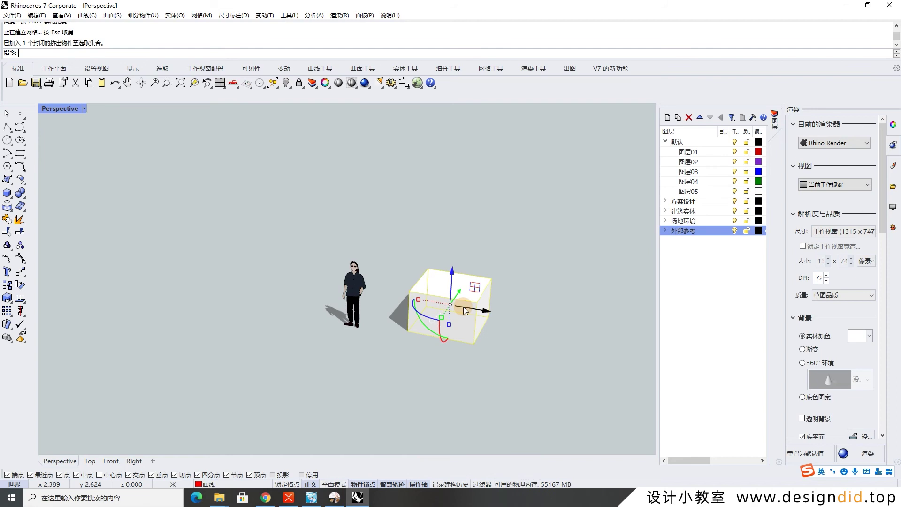
click(548, 304)
click(524, 293)
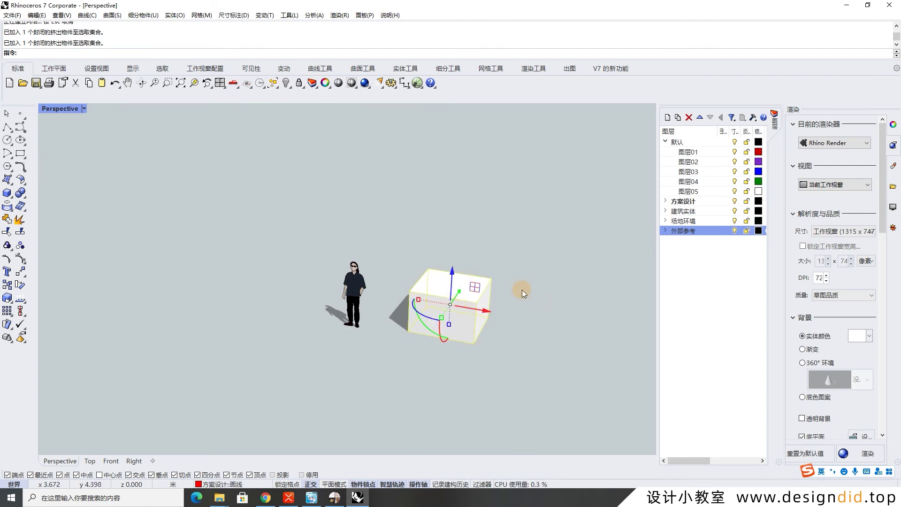
right_drag(520, 316, 375, 316)
click(336, 305)
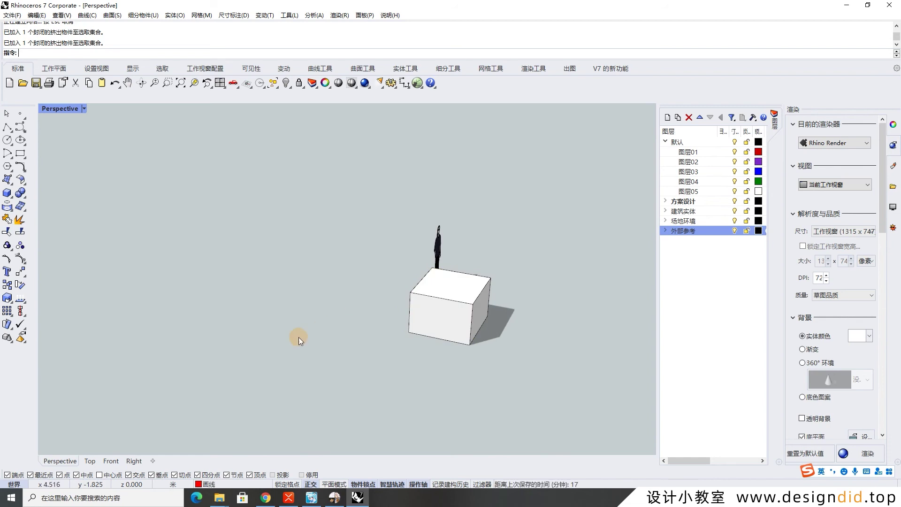
Orbit the view with the box unselected and selected, and zoom back to the box and figure.
right_drag(276, 326, 417, 298)
click(432, 241)
right_drag(498, 224, 451, 317)
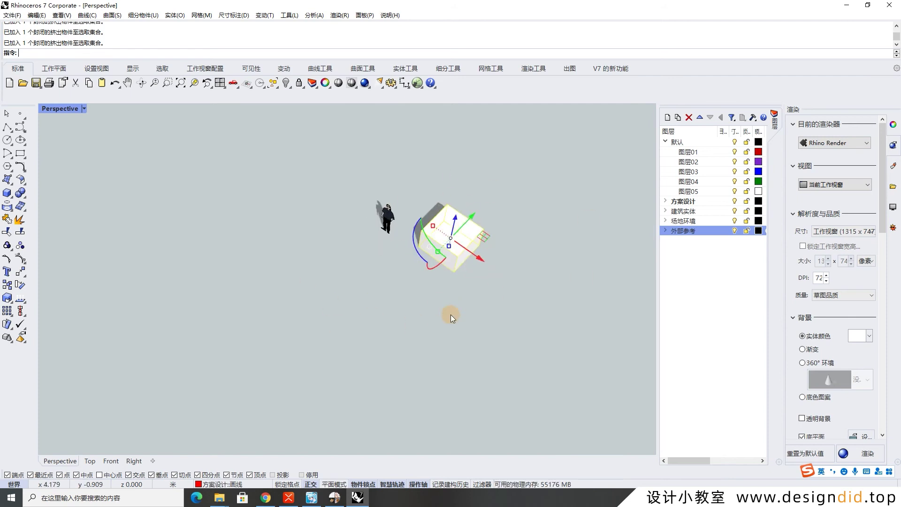
click(451, 314)
scroll(453, 288, up, 3)
scroll(453, 288, down, 4)
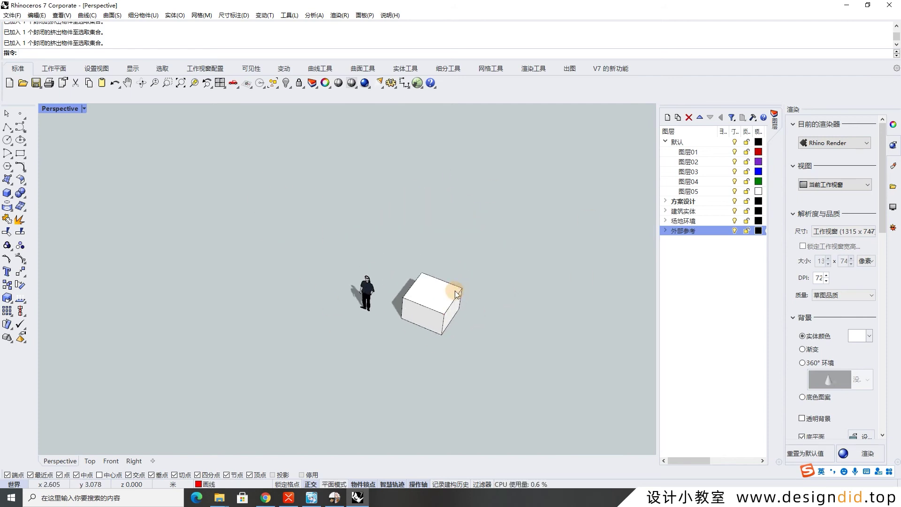
scroll(433, 280, up, 2)
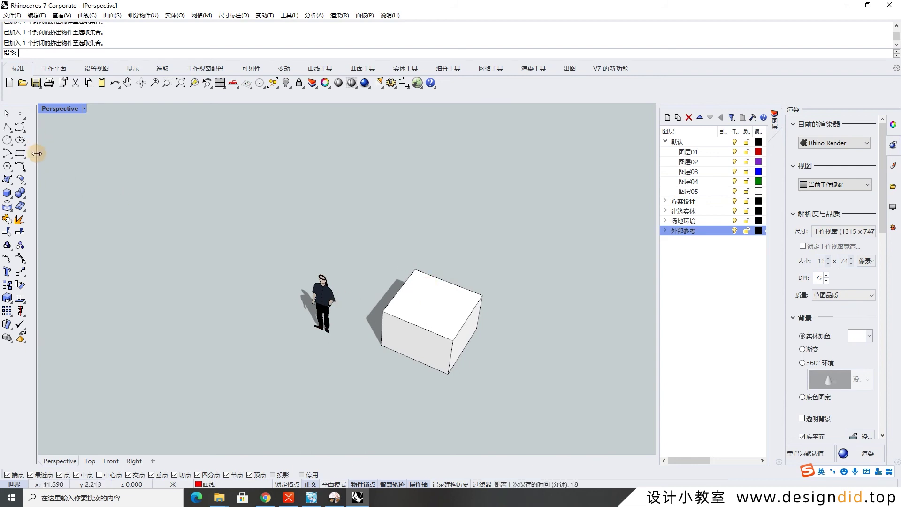
Close the floating curve tools toolbar and detach the pop-up toolbar as a floating window.
click(25, 169)
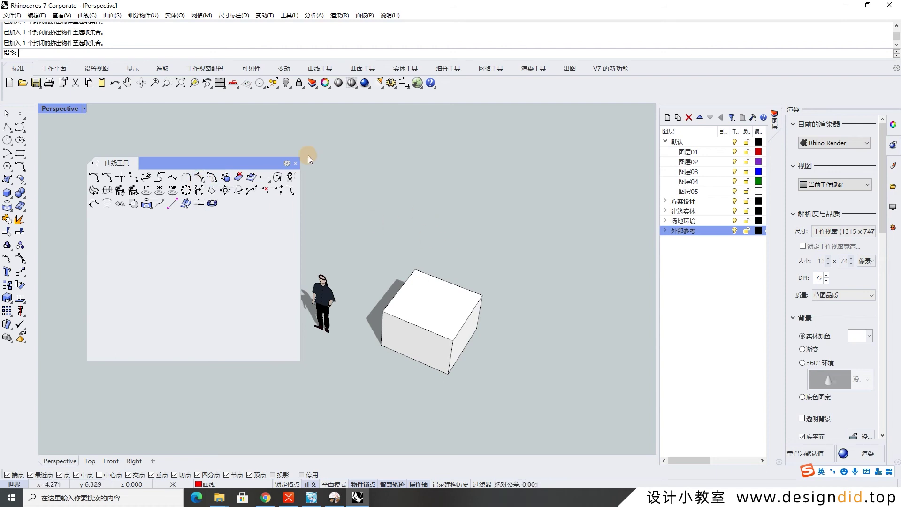
click(295, 163)
middle_click(349, 184)
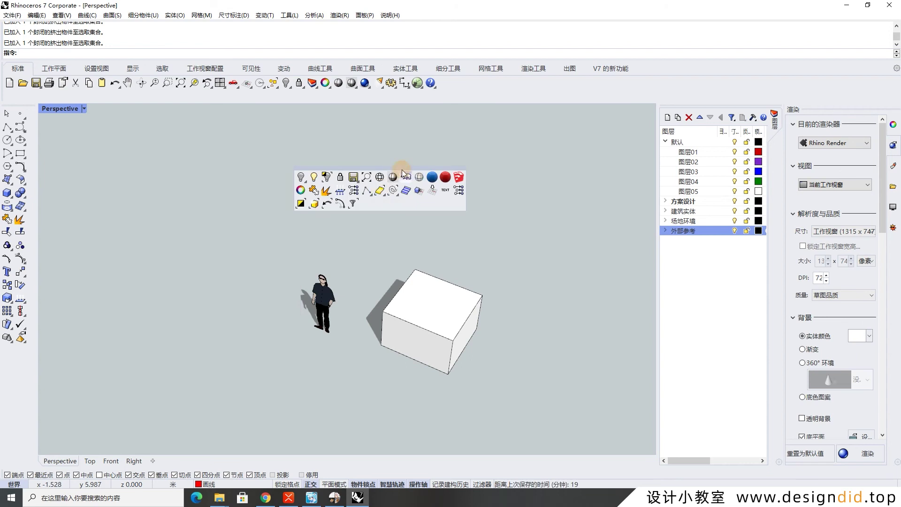
drag(402, 170, 474, 175)
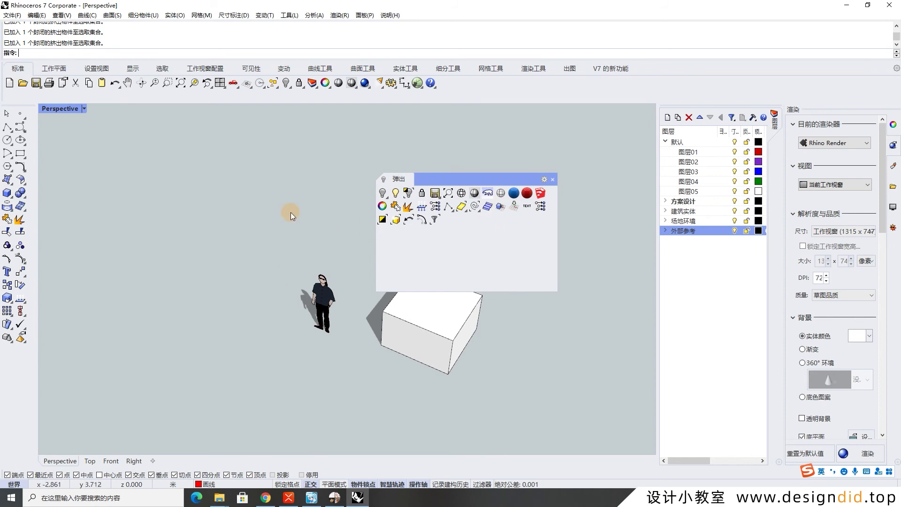
Detach the solid creation toolbar and copy its center-radius Sphere command into the floating pop-up toolbar.
click(7, 192)
drag(40, 192, 131, 185)
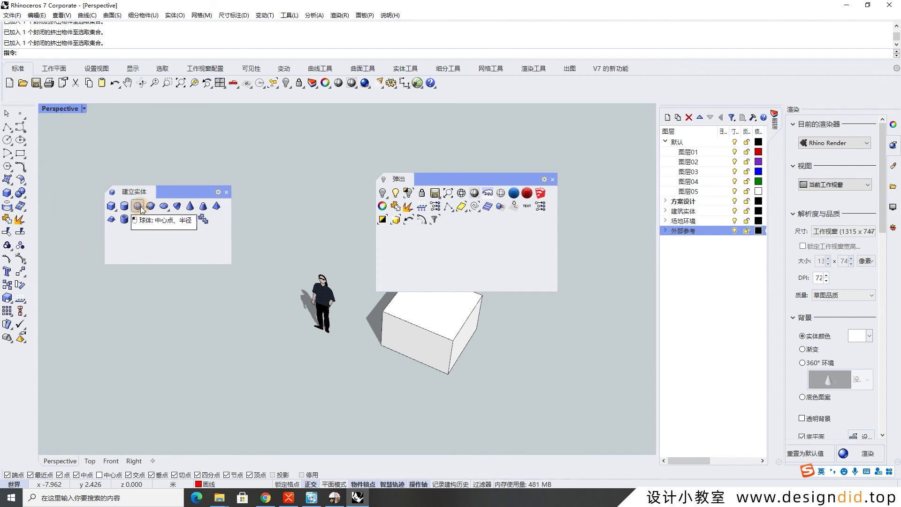
ctrl+drag(139, 210, 486, 220)
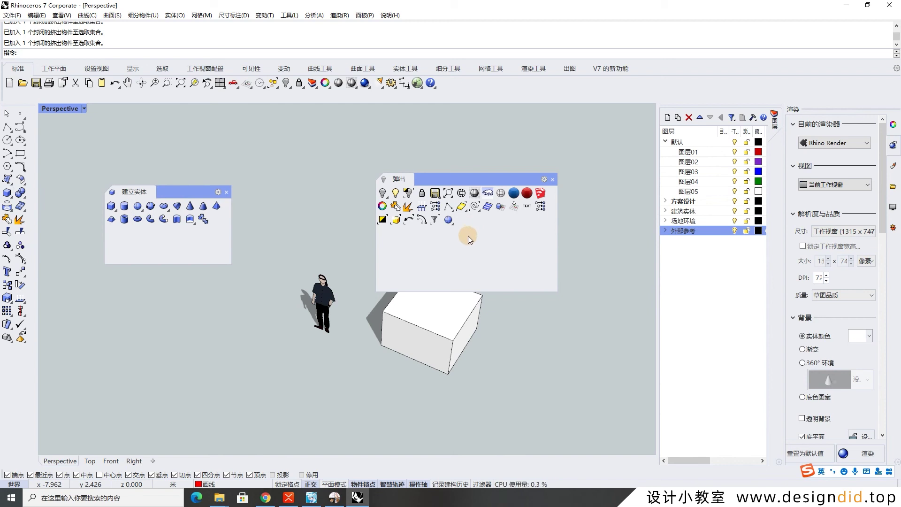
Remove the Sphere command from the pop-up toolbar, and close both floating toolbars.
shift+drag(449, 220, 334, 236)
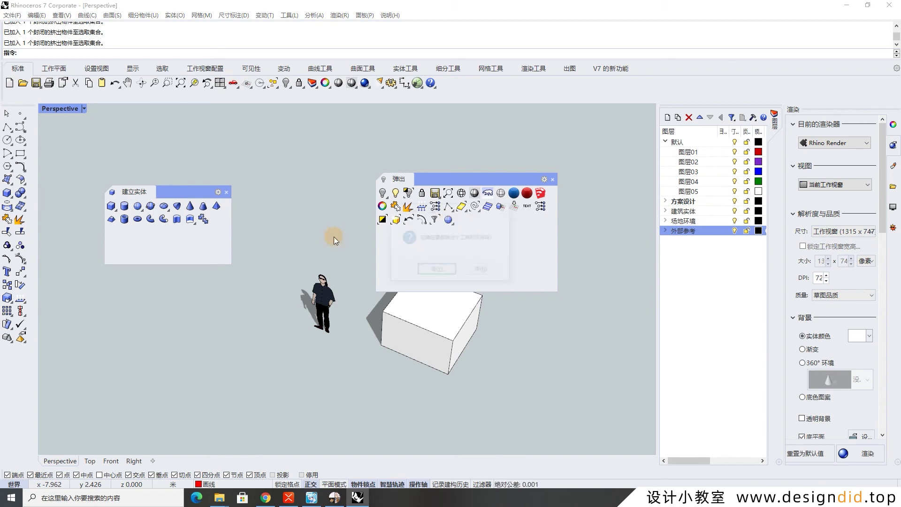
key(Return)
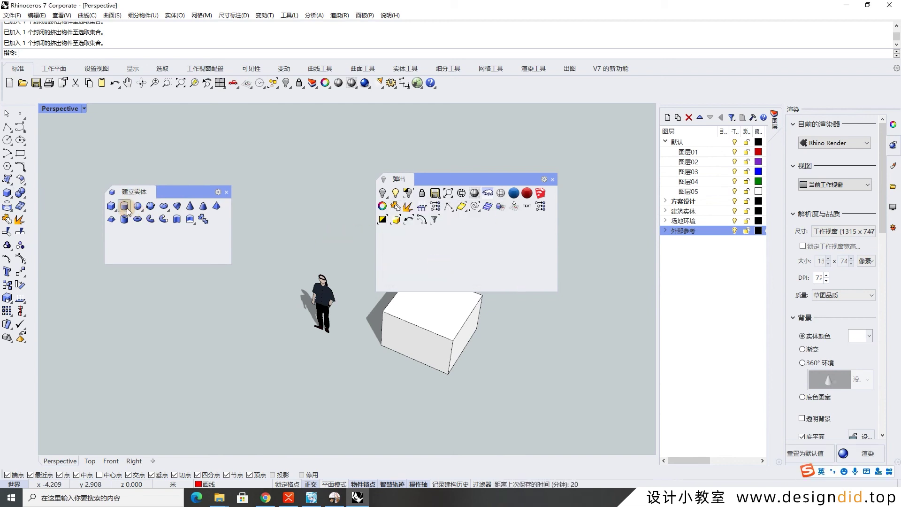
drag(199, 189, 168, 187)
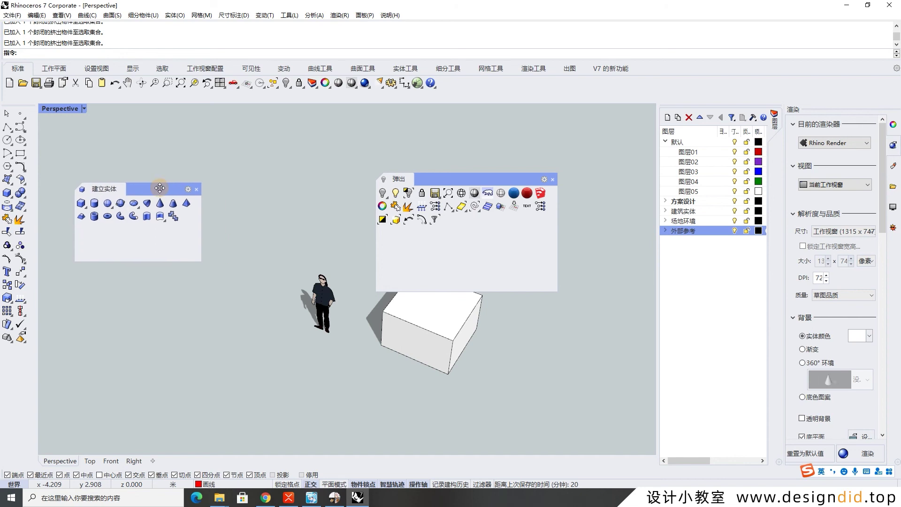
click(196, 190)
drag(477, 178, 252, 155)
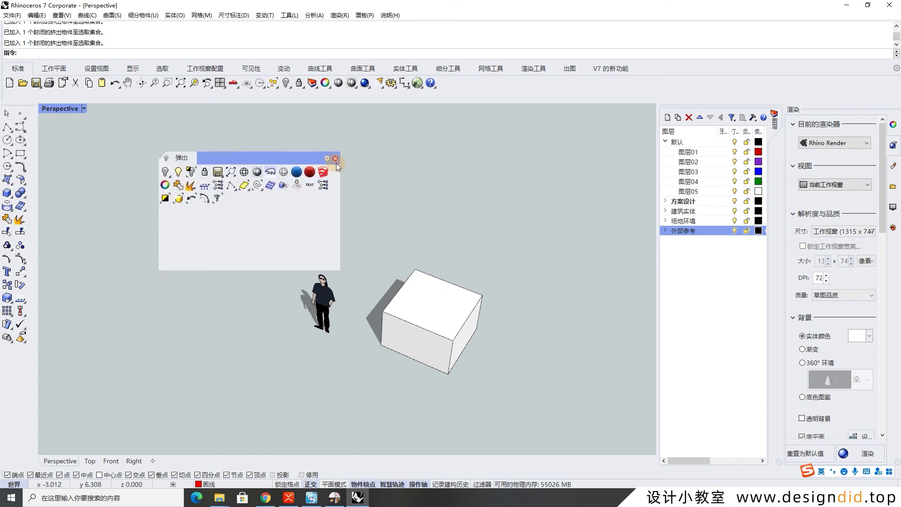
click(335, 159)
Bring up the pop-up toolbar at the cursor in the Perspective view and dismiss it.
middle_click(272, 193)
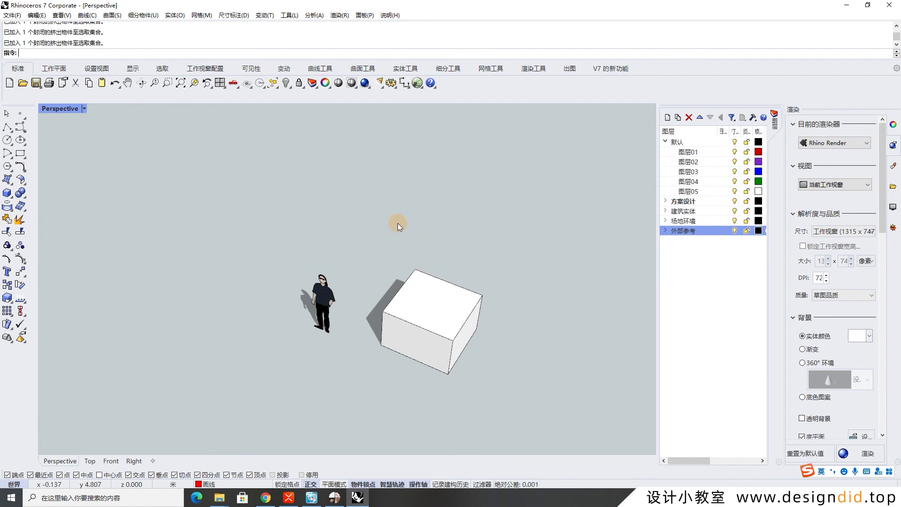
middle_click(285, 183)
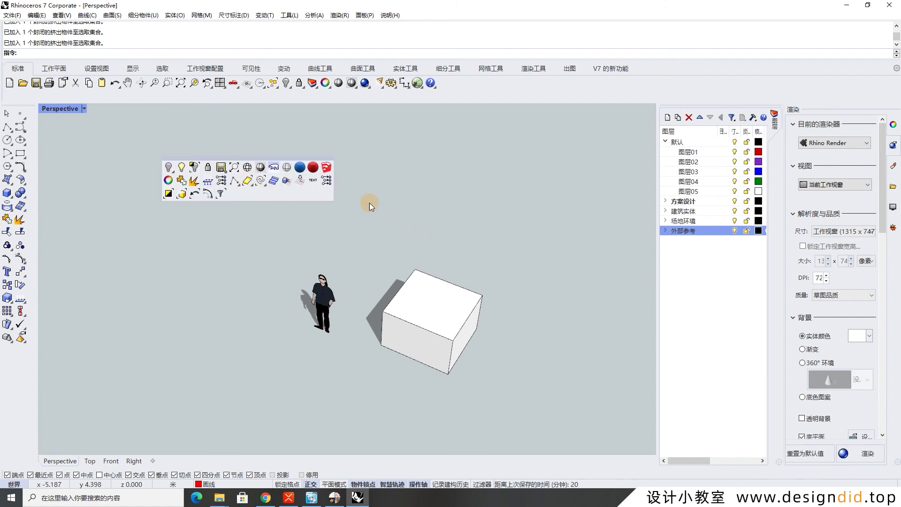
click(274, 215)
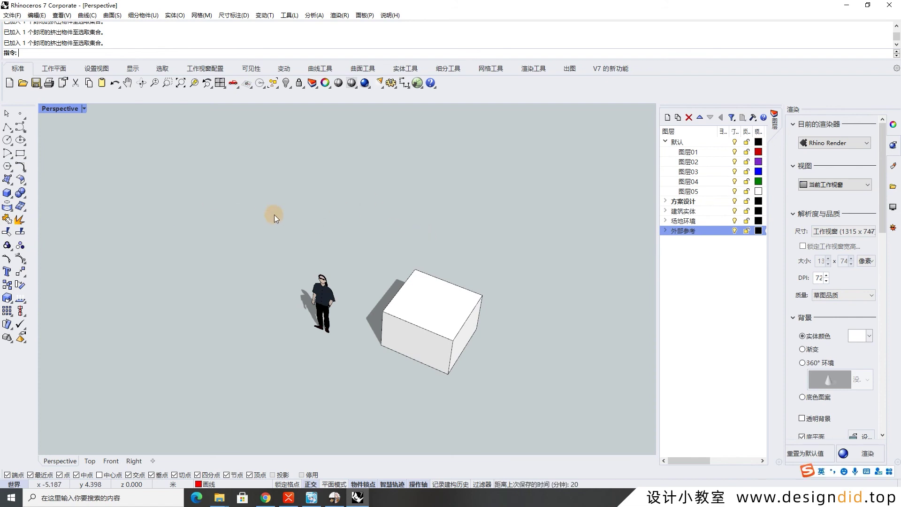
Review the basic operations branch of the XMind outline, and return to Rhino to zoom around the box.
click(289, 497)
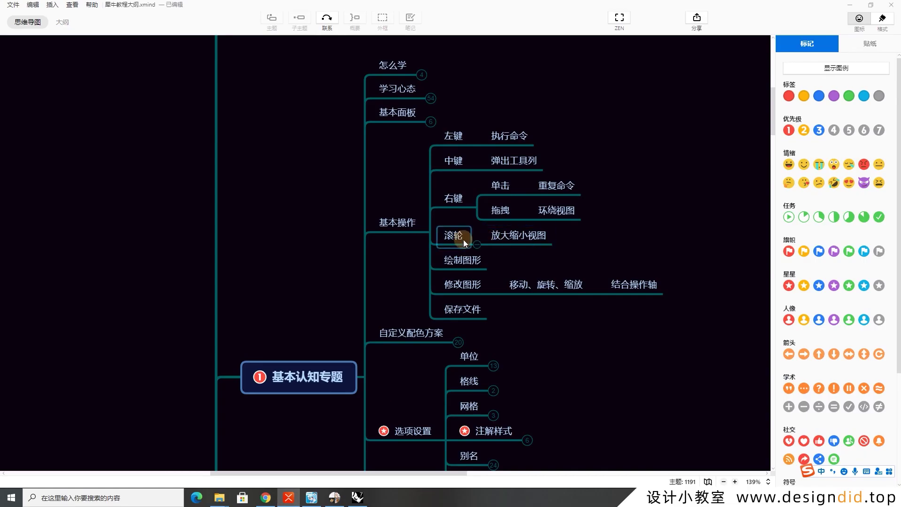
click(357, 499)
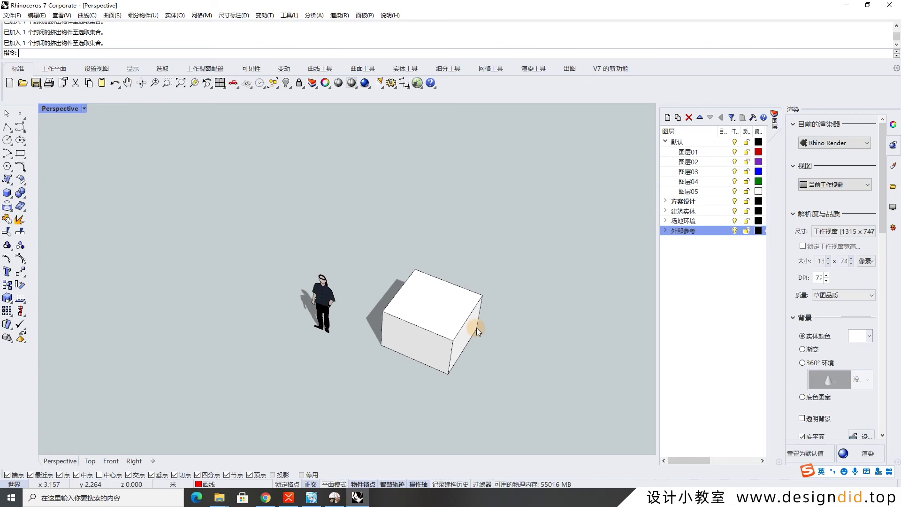
scroll(499, 312, down, 5)
scroll(484, 329, up, 12)
scroll(519, 294, down, 6)
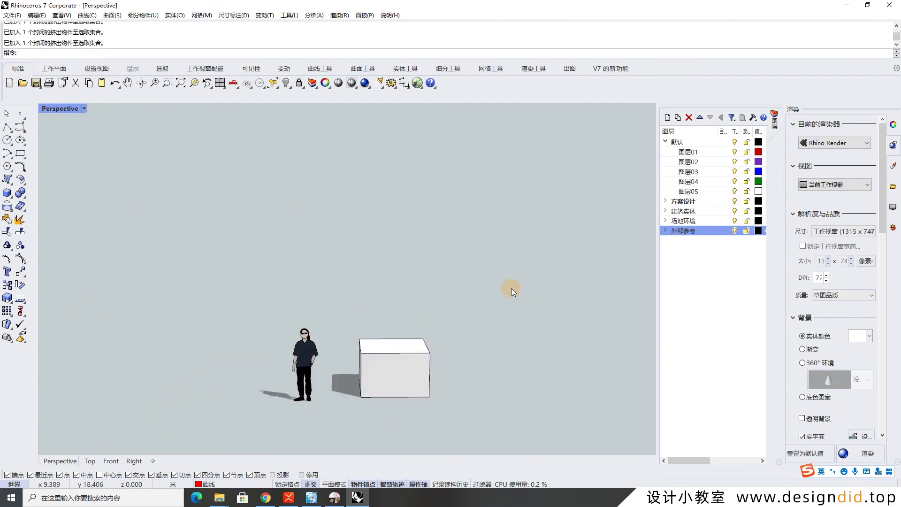
scroll(471, 342, up, 3)
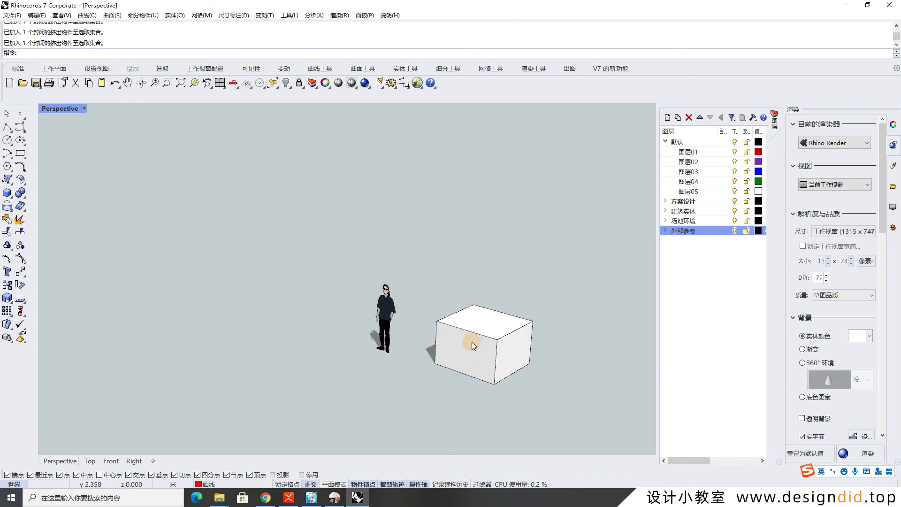
Draw an open four-segment zigzag polyline beside the human figure, with a first segment about 5 m long.
click(7, 127)
click(235, 348)
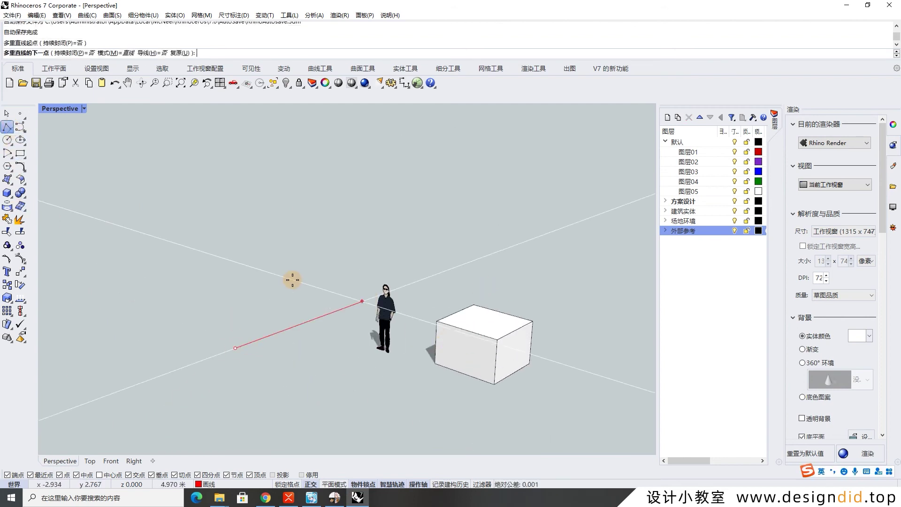
click(362, 301)
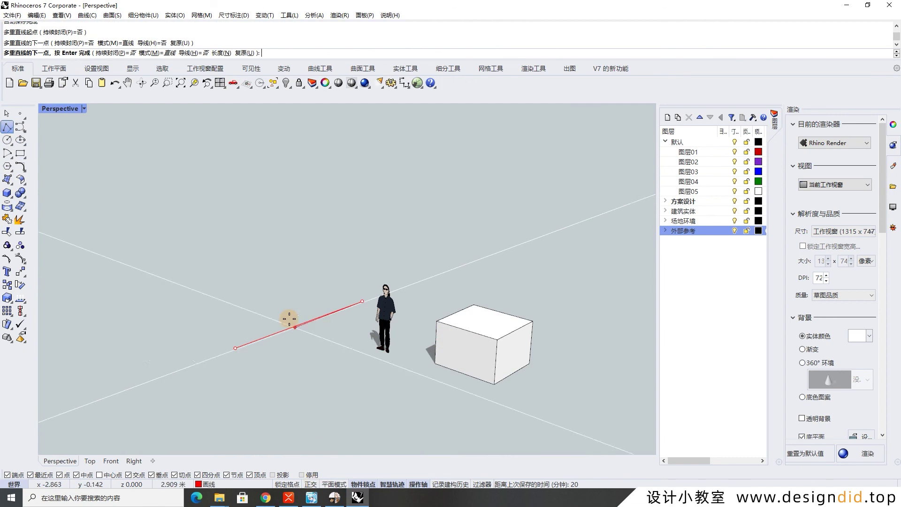
click(253, 275)
click(343, 229)
click(470, 232)
right_drag(471, 252, 348, 294)
right_click(348, 294)
key(Escape)
Draw an open degree-5 control-point curve on the ground in front of the figure and box.
scroll(232, 282, down, 5)
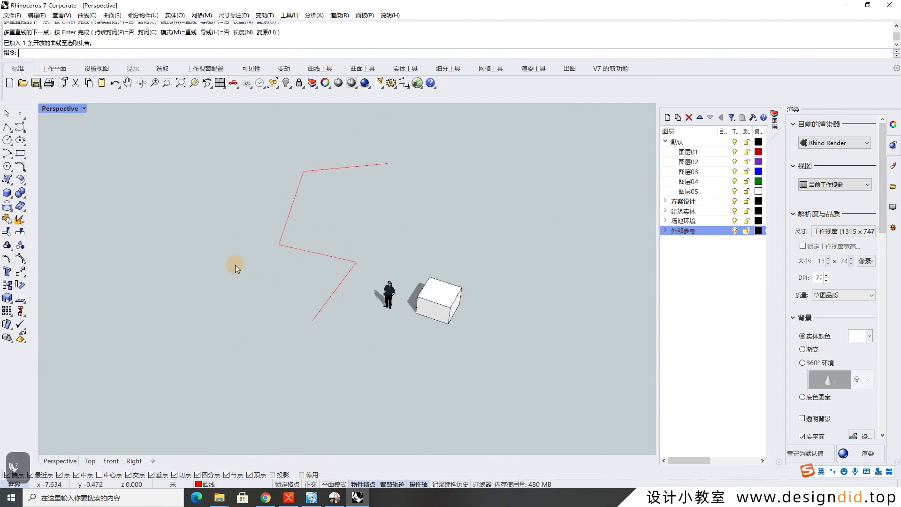
click(7, 126)
click(324, 390)
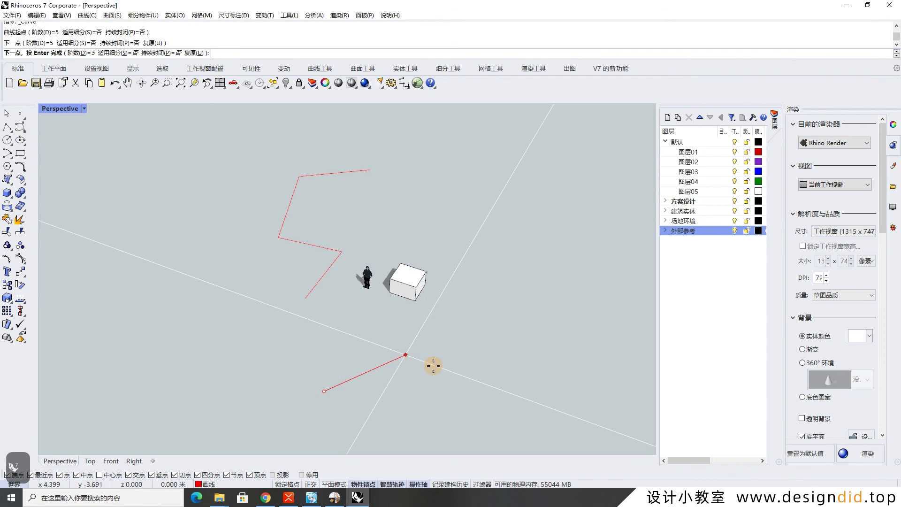
click(465, 379)
click(530, 349)
right_click(530, 350)
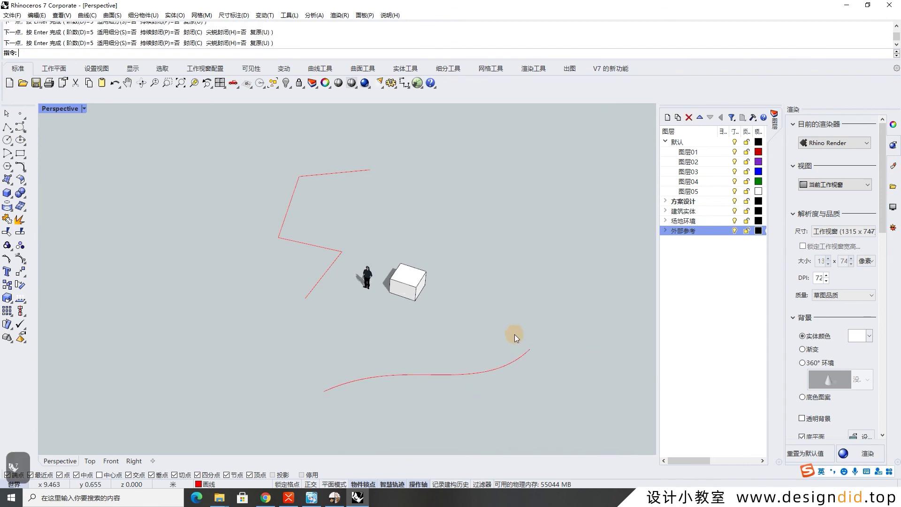
Draw a circle by center and radius on the ground, on the polyline's side away from the box.
click(7, 140)
click(252, 332)
click(281, 348)
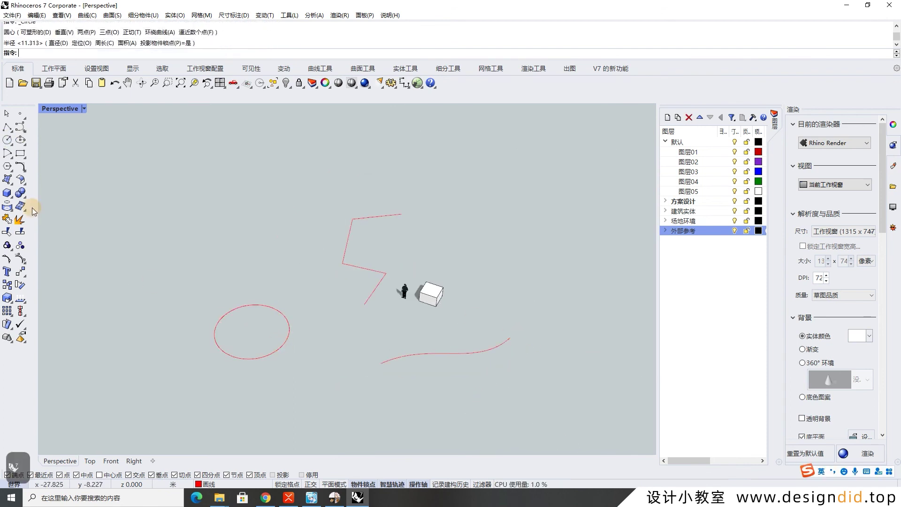
Draw a narrow corner-to-corner rectangle on the ground between the circle and the free-form curve.
click(21, 154)
click(336, 392)
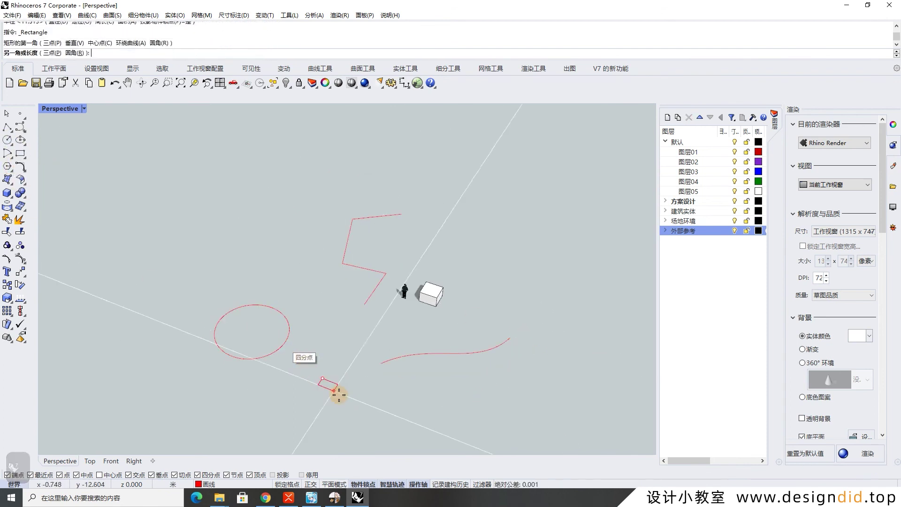
click(351, 394)
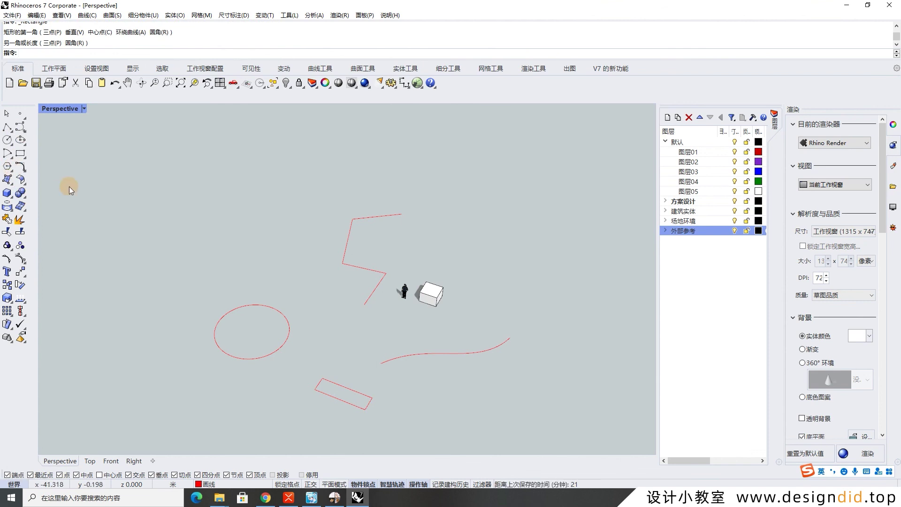
Create a four-sided surface from four corner points on the ground, on the box's side away from the circle.
click(7, 179)
scroll(511, 280, down, 2)
scroll(510, 281, up, 1)
click(509, 268)
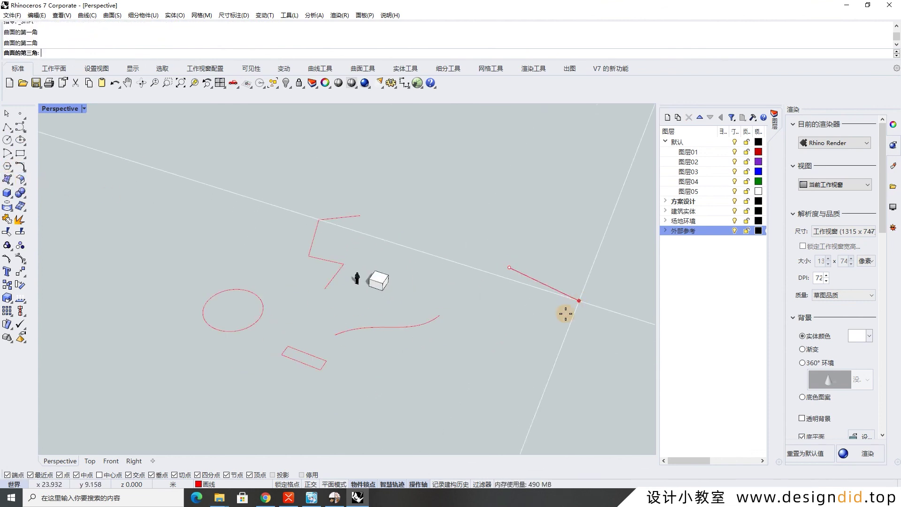
click(579, 301)
click(523, 338)
click(481, 310)
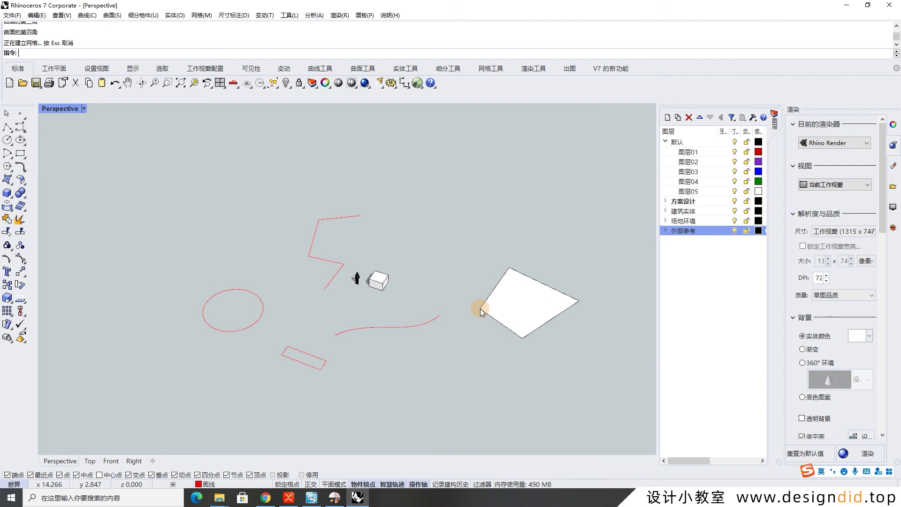
Detach the solid creation (建立实体) tool group as a floating toolbar over the Perspective view.
click(4, 194)
click(7, 193)
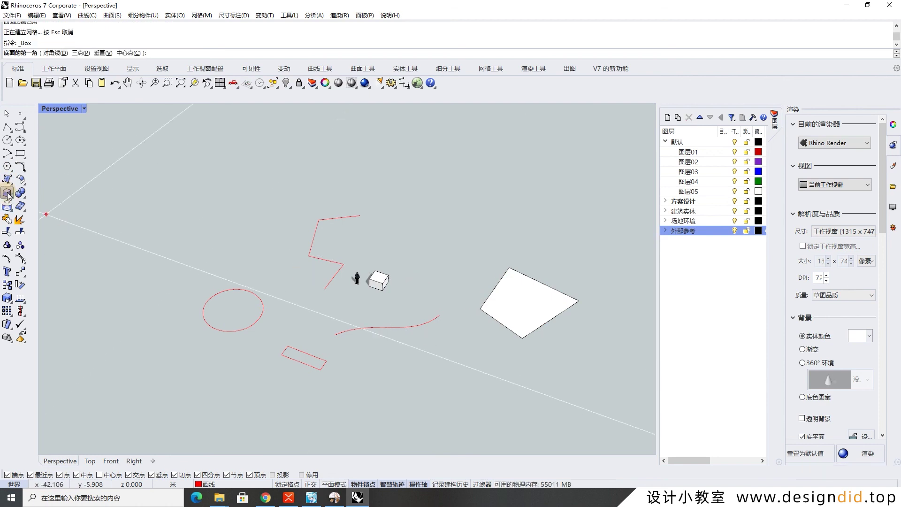
drag(47, 192, 127, 187)
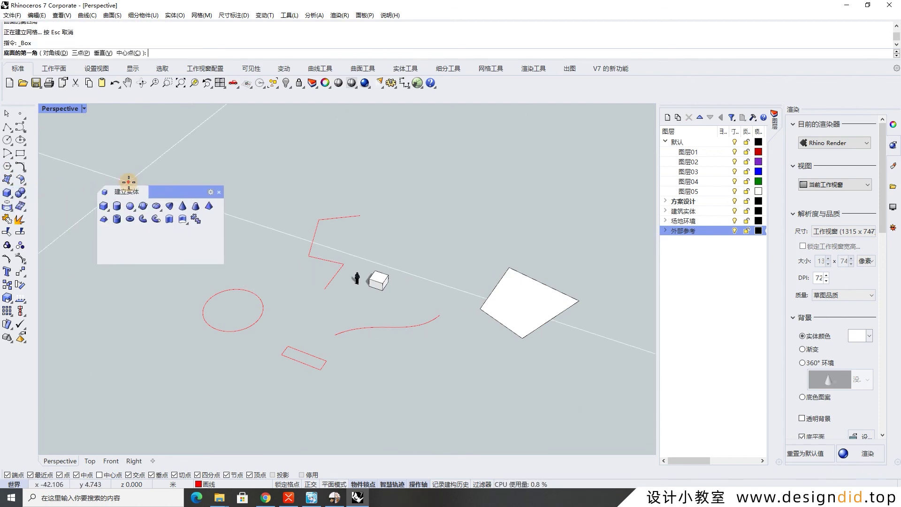
Draw a vertical cylinder behind the four-sided surface, setting its base centre, radius and height freehand.
click(117, 206)
click(489, 216)
click(535, 223)
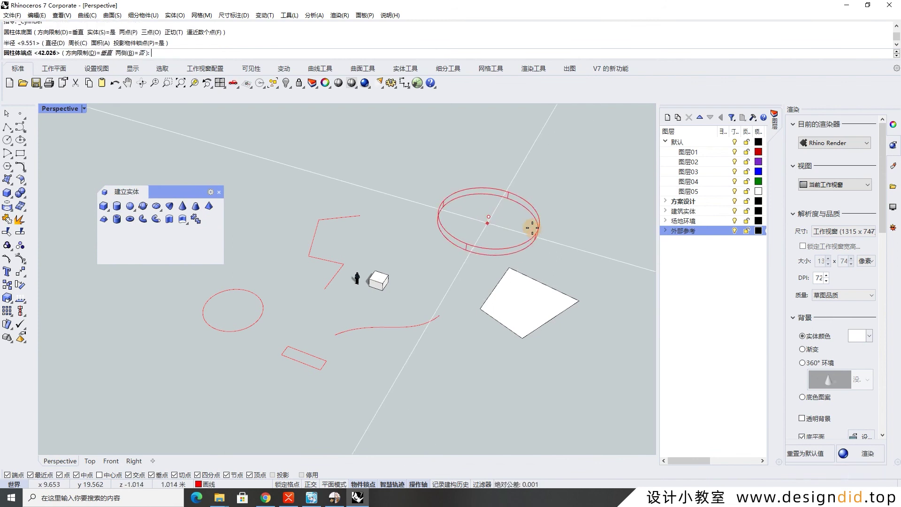
click(537, 182)
Look over the drawn shapes, check the basic operations branch of the XMind outline, and return to Rhino.
scroll(537, 185, down, 3)
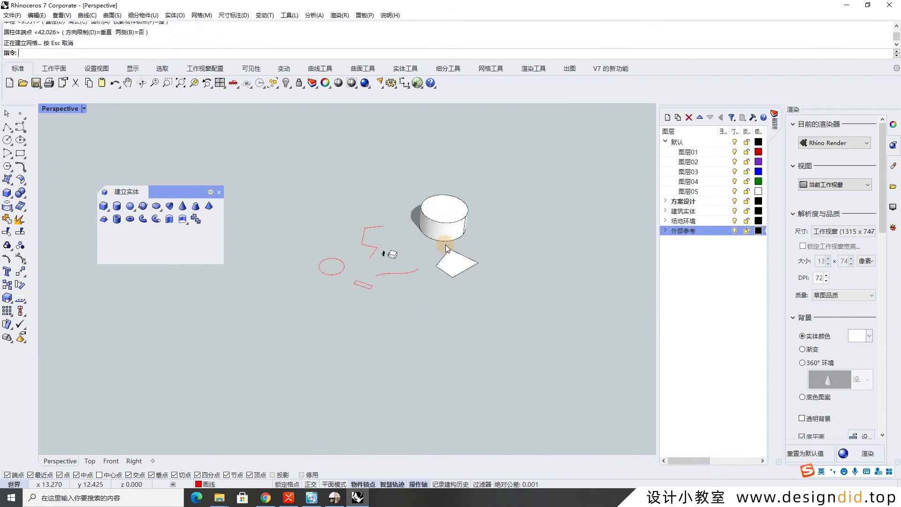
scroll(382, 255, up, 3)
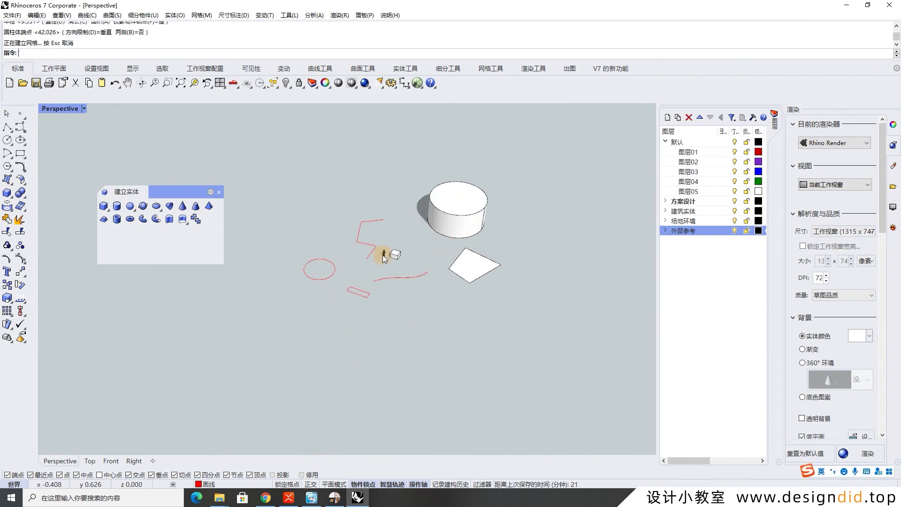
click(310, 499)
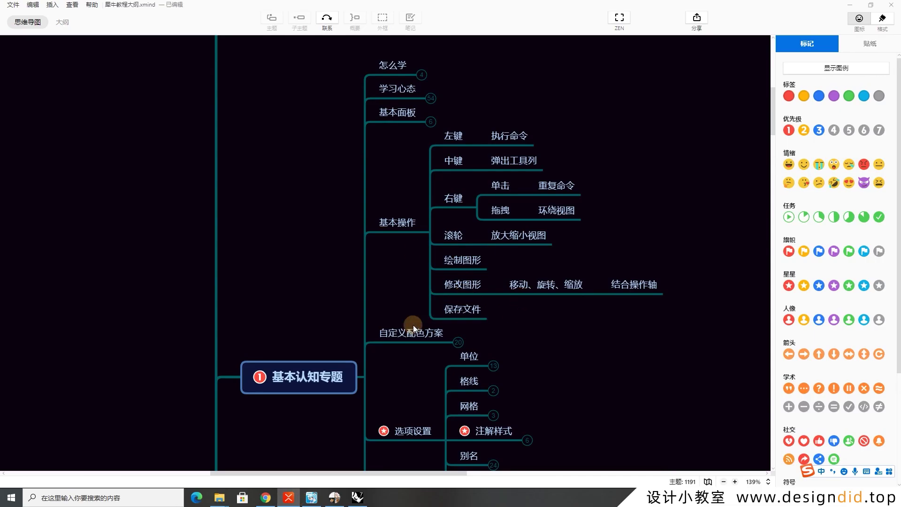
click(290, 498)
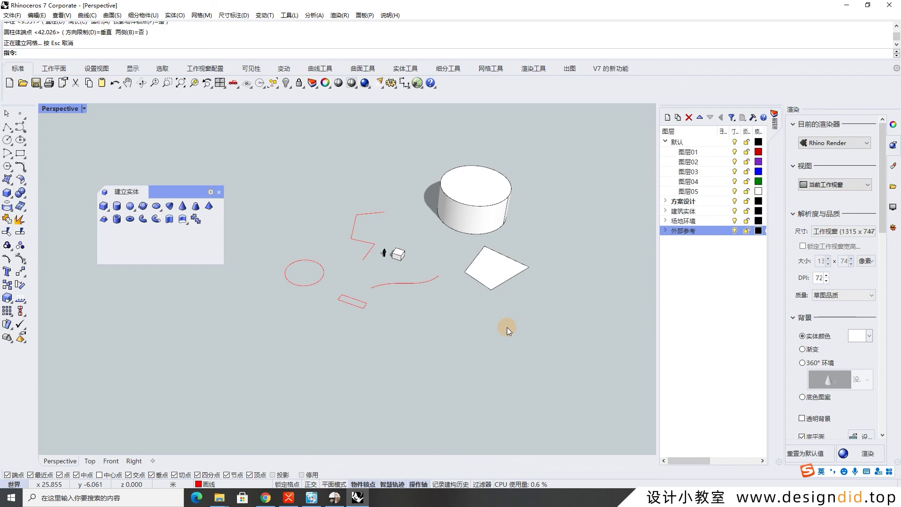
Select the cylinder and enlarge it freehand with the gumball's red scale handle.
scroll(395, 315, up, 3)
click(392, 312)
scroll(384, 332, down, 3)
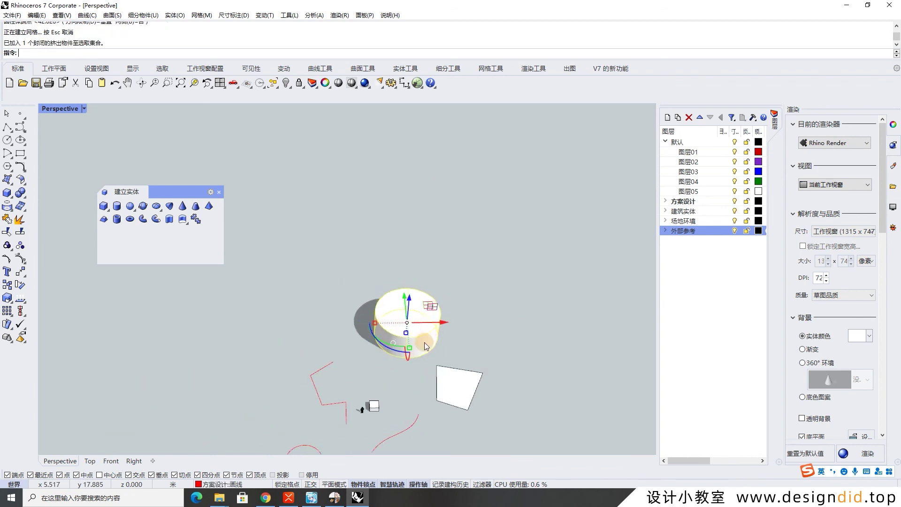
scroll(397, 319, up, 3)
right_drag(397, 319, 413, 327)
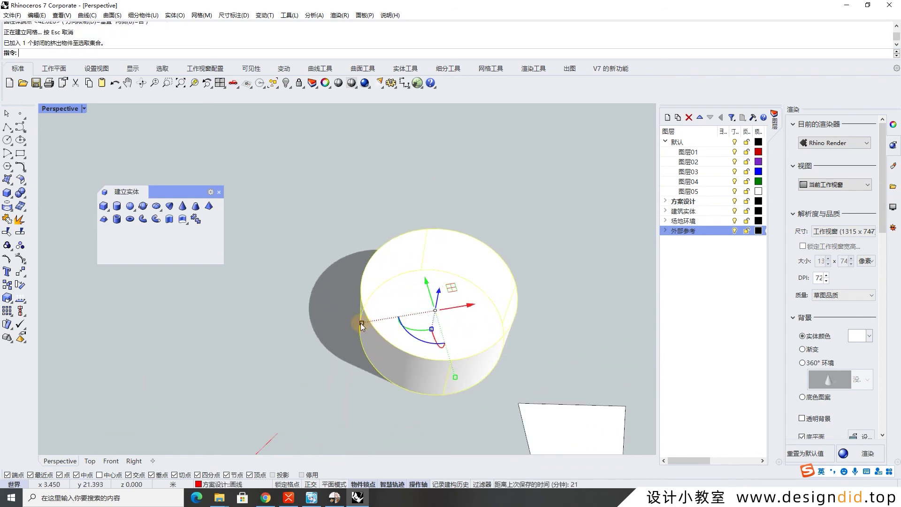
mouse_move(361, 323)
mouse_down()
mouse_move(333, 329)
mouse_move(356, 325)
mouse_up()
right_drag(356, 325, 422, 300)
scroll(423, 301, down, 3)
scroll(438, 321, up, 2)
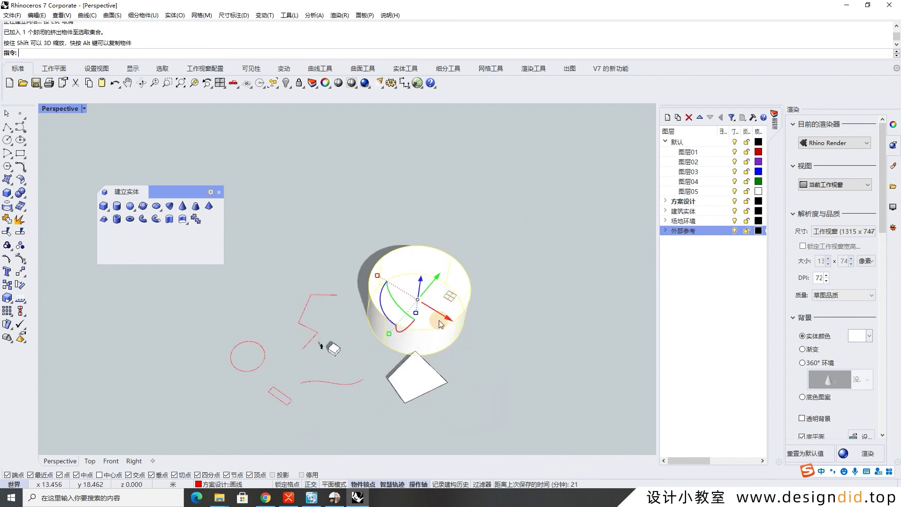
Move the enlarged cylinder along the gumball axes, away from the four-sided surface and the other shapes.
drag(441, 317, 352, 256)
right_drag(352, 256, 495, 317)
scroll(496, 319, down, 3)
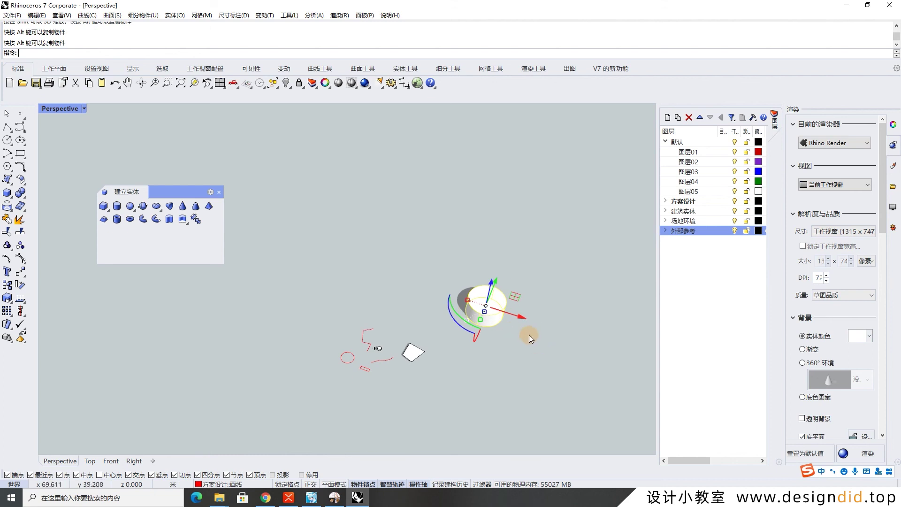
right_drag(534, 339, 497, 364)
Reselect the cylinder, shift it along the red gumball axis closer to the other shapes, and clear the selection.
drag(557, 367, 414, 255)
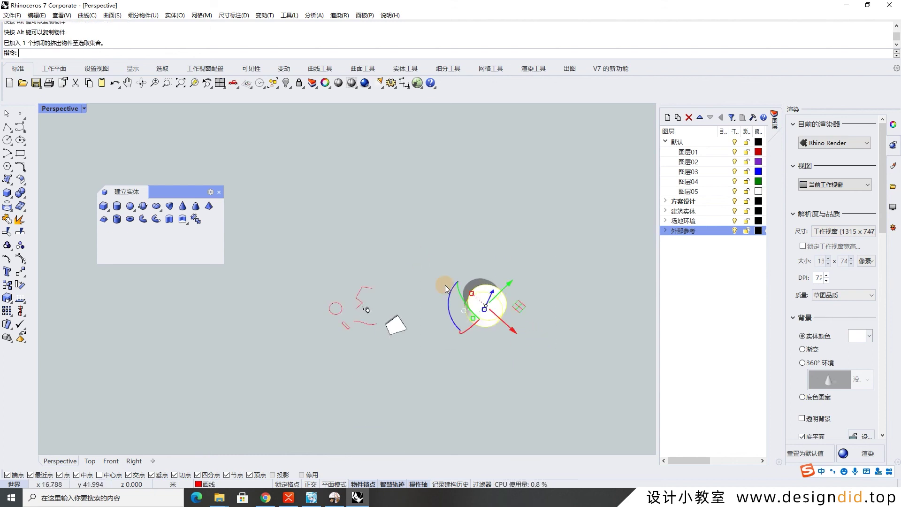
right_drag(498, 324, 507, 321)
drag(525, 316, 489, 302)
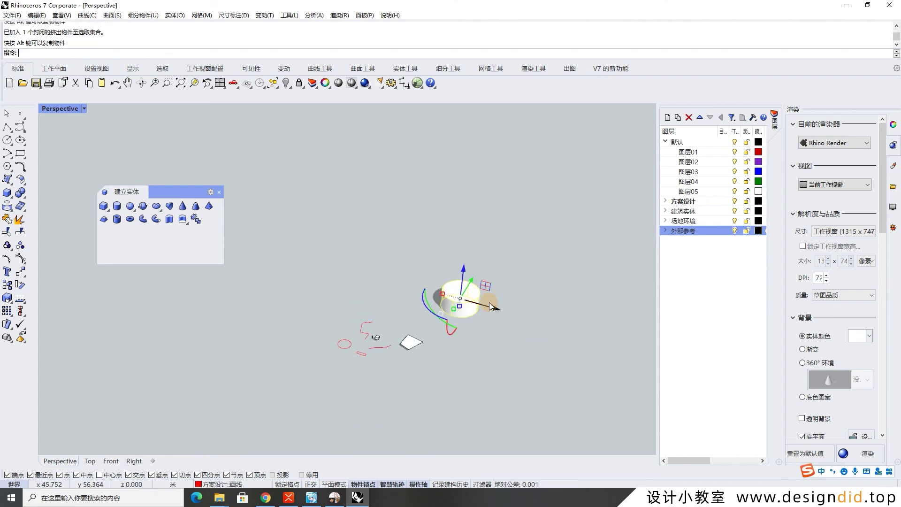
click(558, 359)
Start saving the untitled model as a file.
click(12, 15)
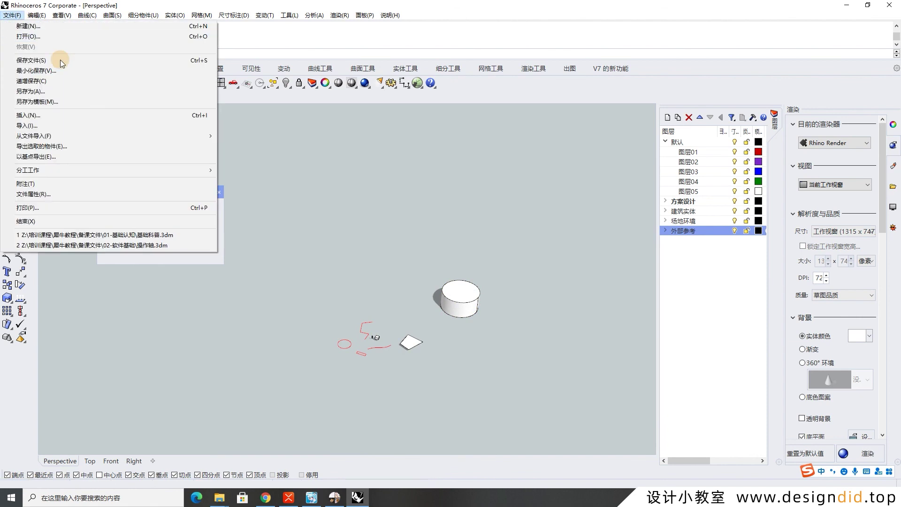
click(65, 61)
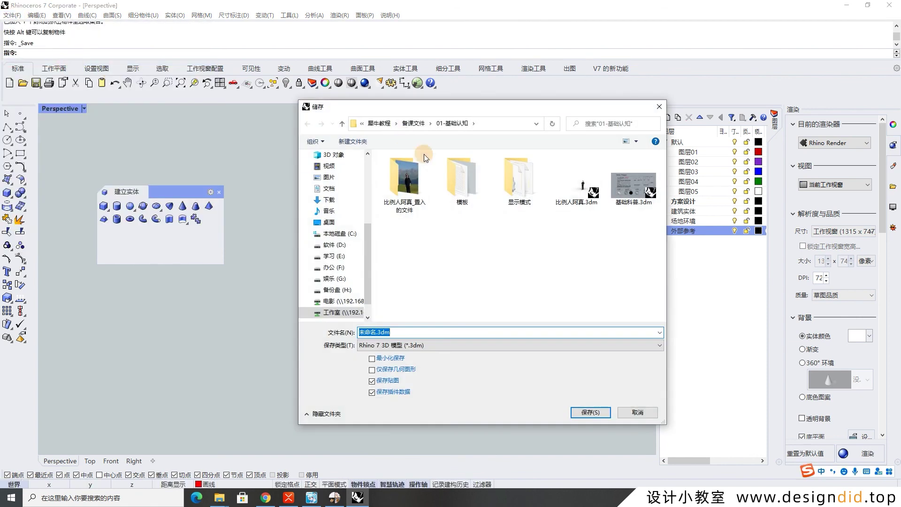